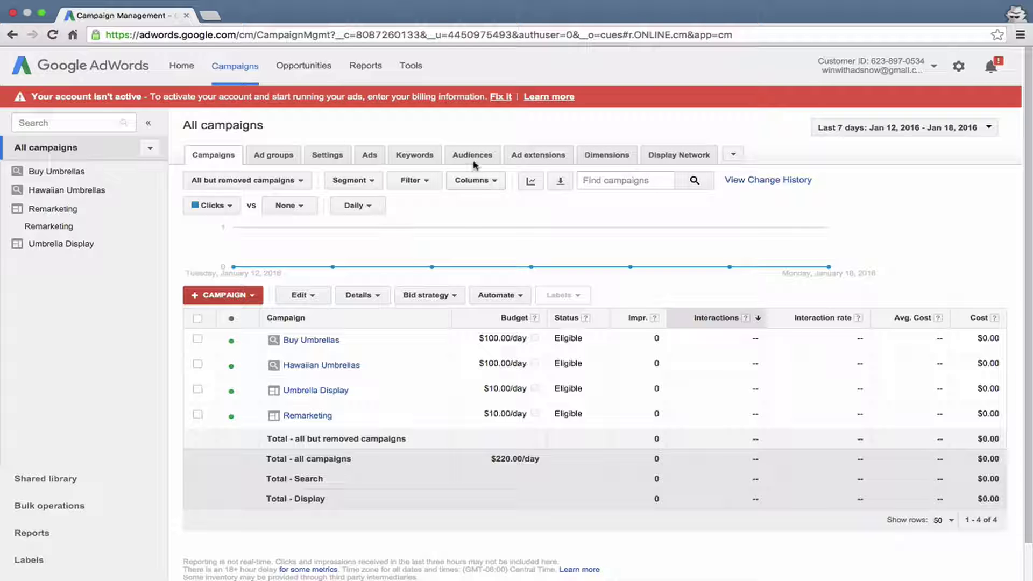
Step: Add all competitive metrics columns, from Search Impr. share to Relative CTR, to the All campaigns table and apply the column set
{"action": "left_click", "coordinate": [253, 156]}
{"action": "left_click", "coordinate": [218, 156]}
{"action": "left_click", "coordinate": [481, 181]}
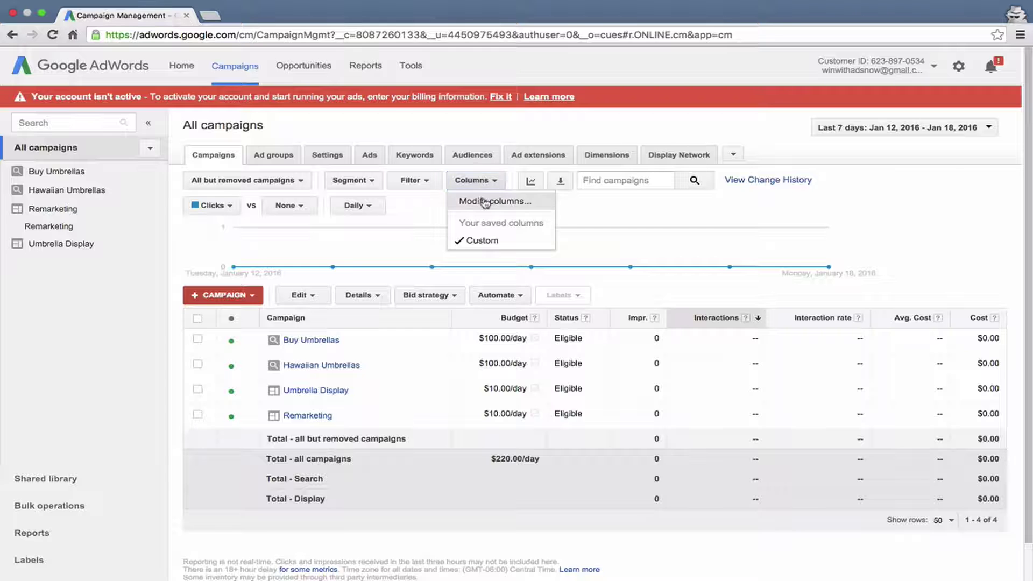
{"action": "left_click", "coordinate": [486, 201]}
{"action": "scroll", "coordinate": [352, 288], "scroll_direction": "down", "scroll_amount": 2}
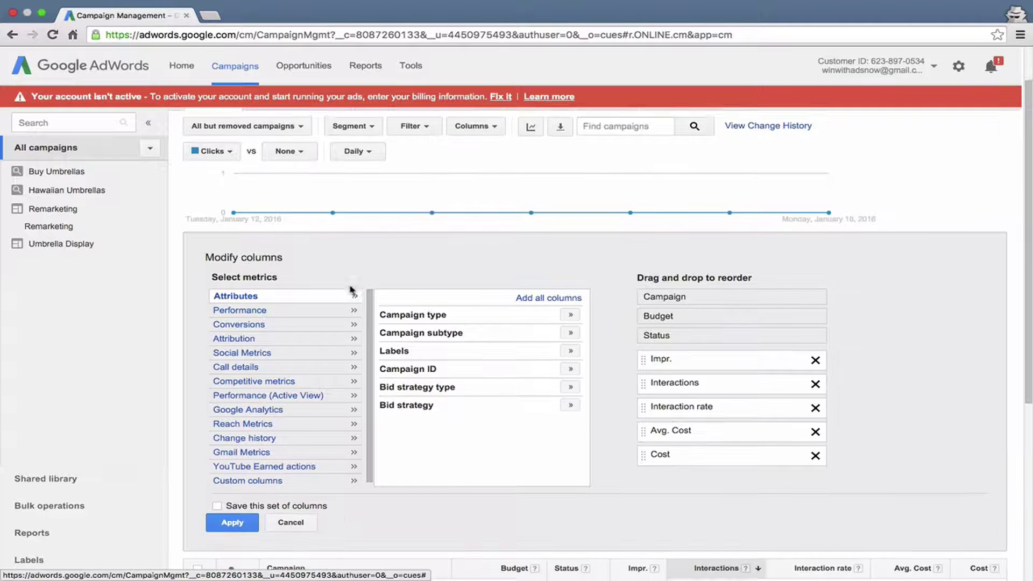
{"action": "scroll", "coordinate": [273, 426], "scroll_direction": "down", "scroll_amount": 1}
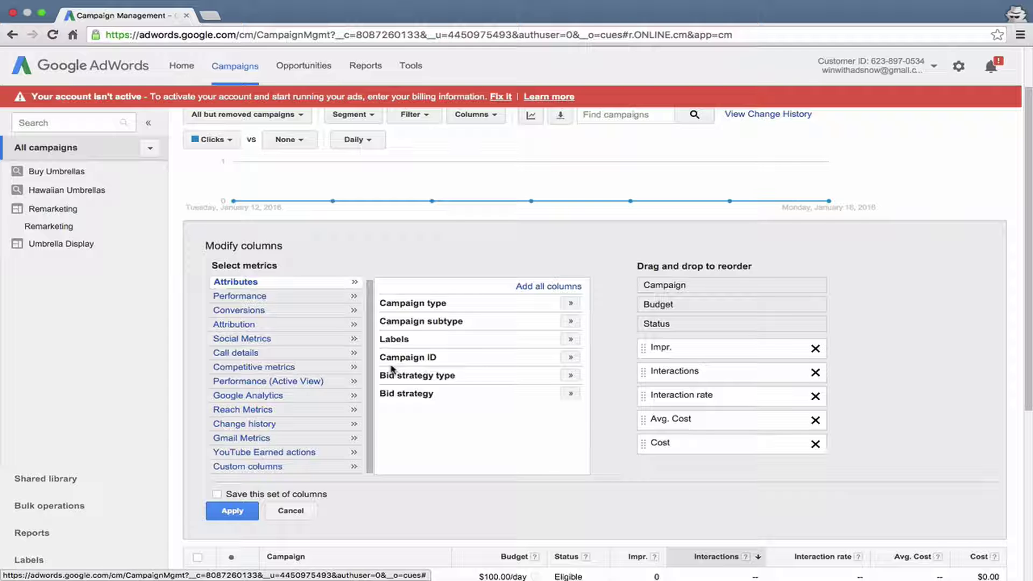
{"action": "left_click", "coordinate": [278, 368]}
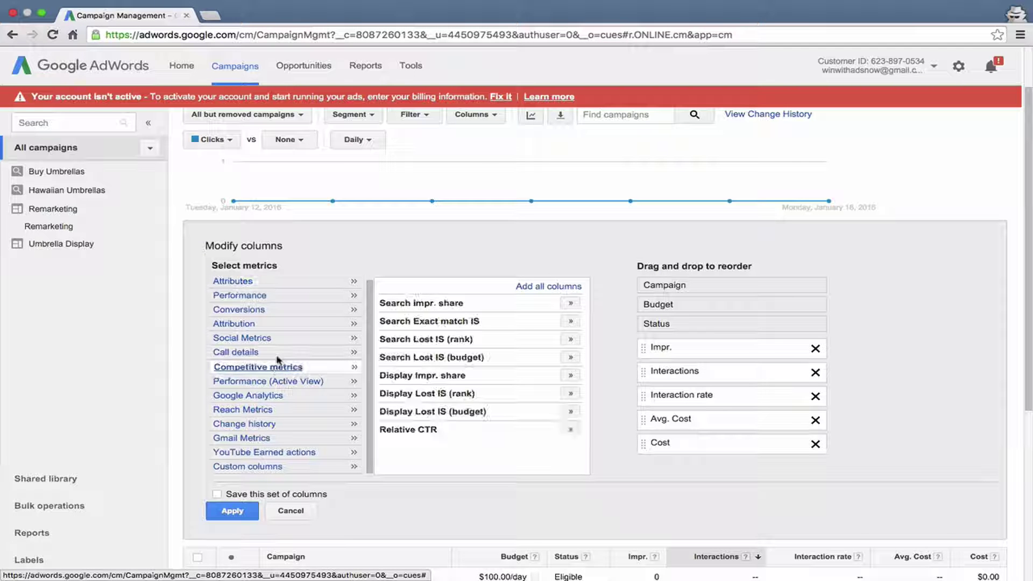
{"action": "left_click", "coordinate": [530, 286]}
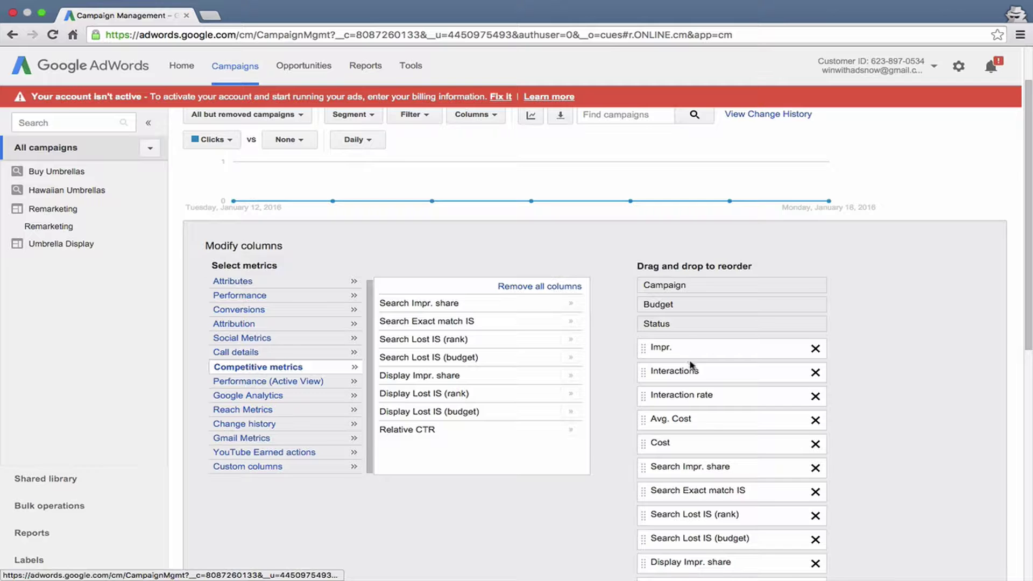
{"action": "scroll", "coordinate": [659, 361], "scroll_direction": "down", "scroll_amount": 5}
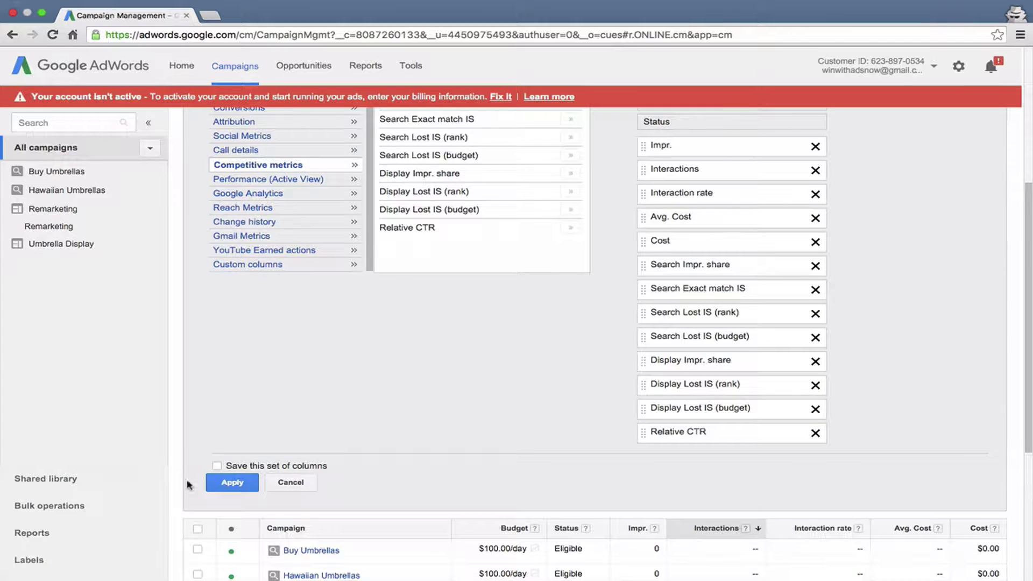
{"action": "left_click", "coordinate": [217, 487]}
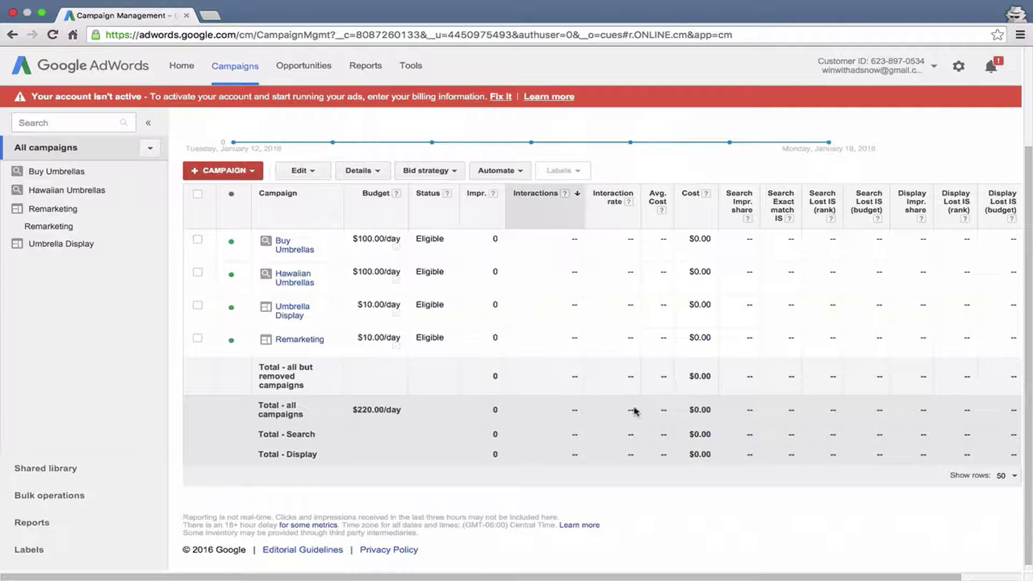
Step: Set the date range of the campaign statistics to Last 30 days
{"action": "scroll", "coordinate": [699, 323], "scroll_direction": "right", "scroll_amount": 2}
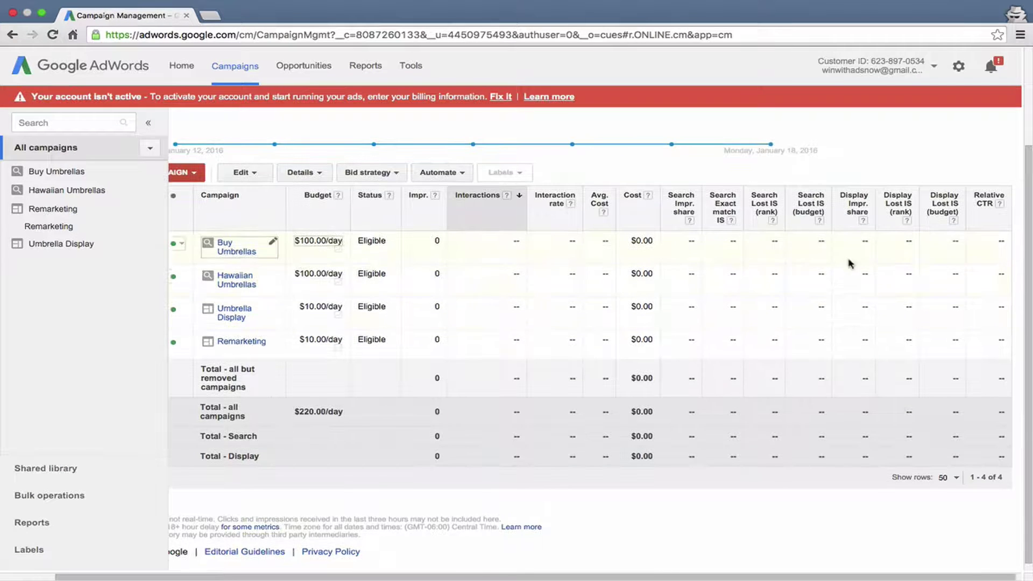
{"action": "scroll", "coordinate": [853, 259], "scroll_direction": "up", "scroll_amount": 2}
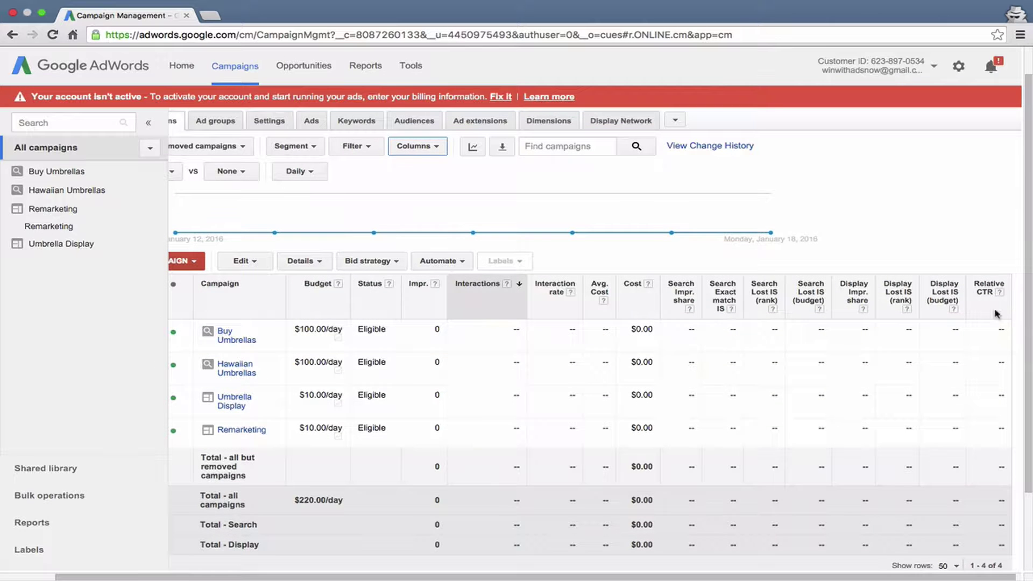
{"action": "scroll", "coordinate": [957, 328], "scroll_direction": "up", "scroll_amount": 1}
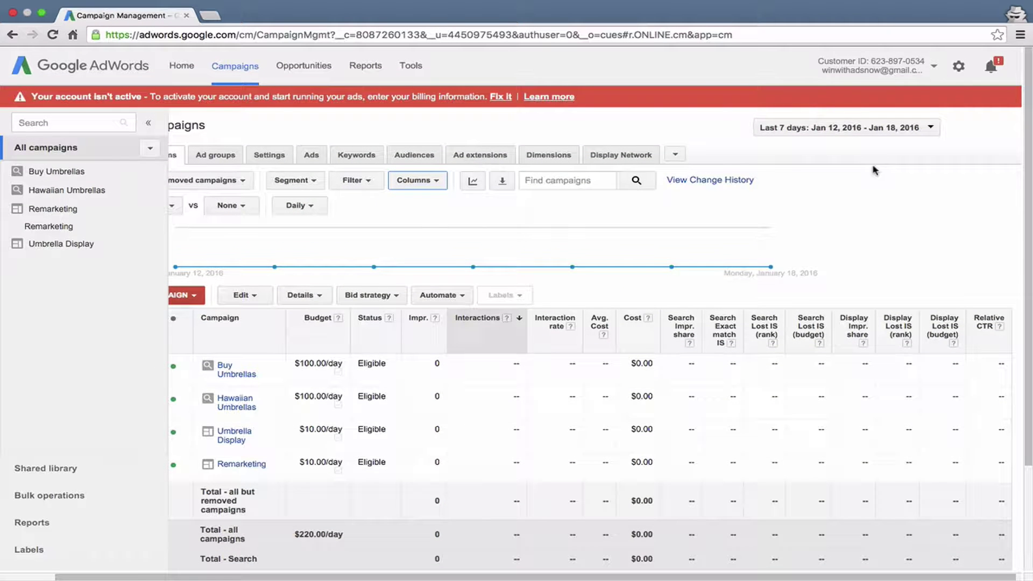
{"action": "left_click", "coordinate": [821, 128]}
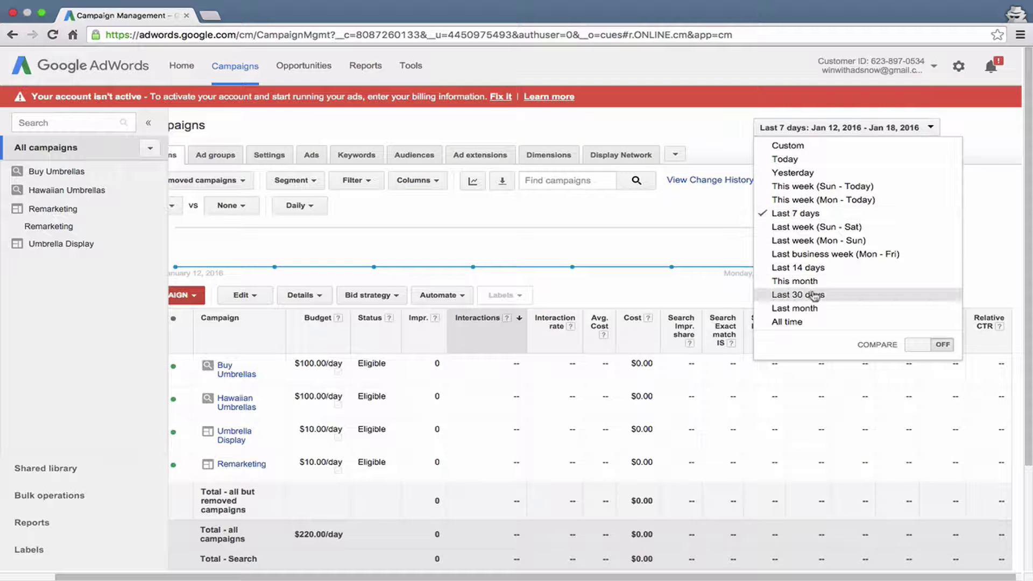
{"action": "left_click", "coordinate": [814, 296]}
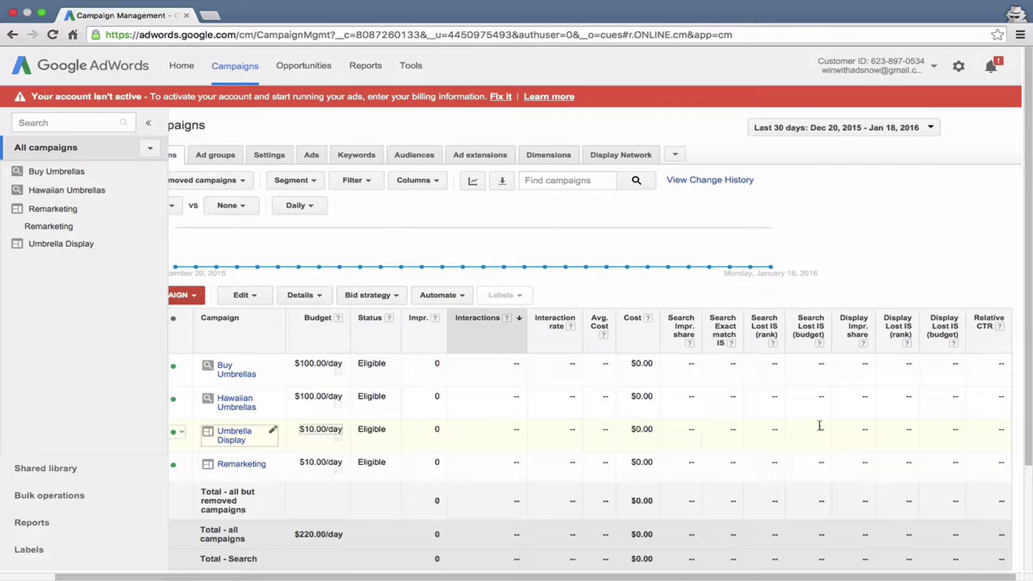
Step: Review the competitive metrics columns in the campaigns table, checking the help for Search Exact match IS
{"action": "scroll", "coordinate": [819, 426], "scroll_direction": "down", "scroll_amount": 1}
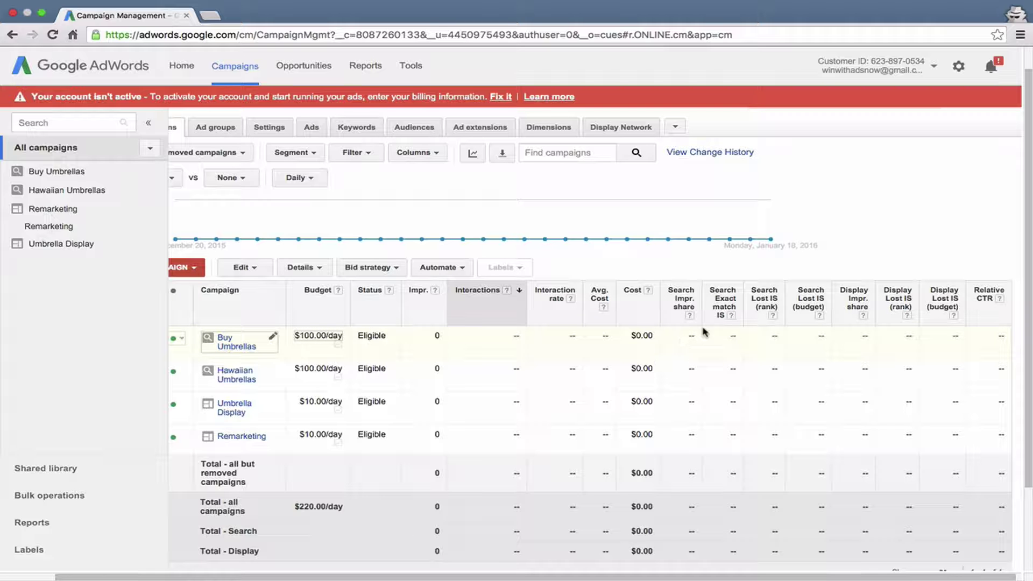
{"action": "left_click", "coordinate": [730, 316]}
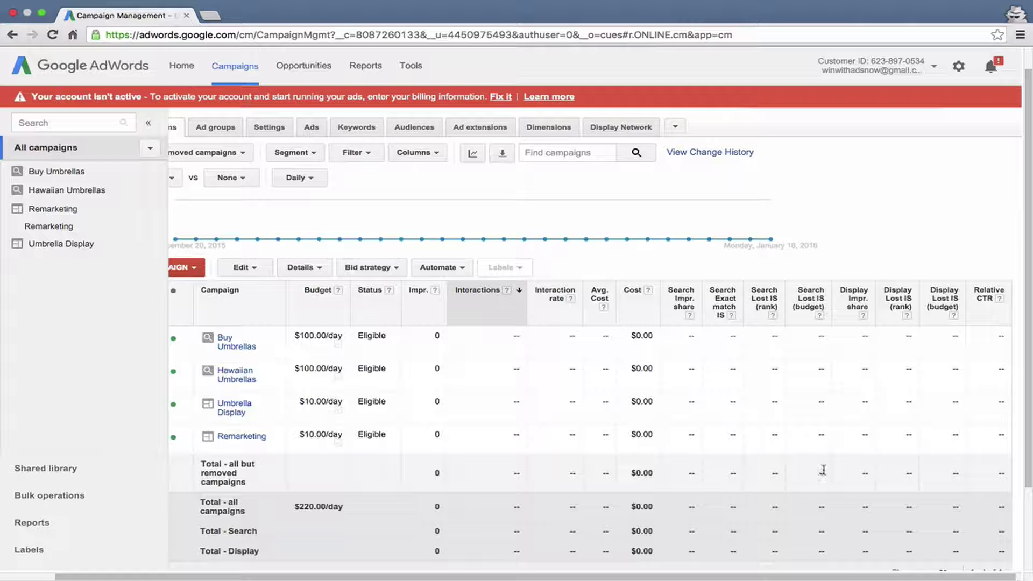
{"action": "scroll", "coordinate": [817, 484], "scroll_direction": "down", "scroll_amount": 2}
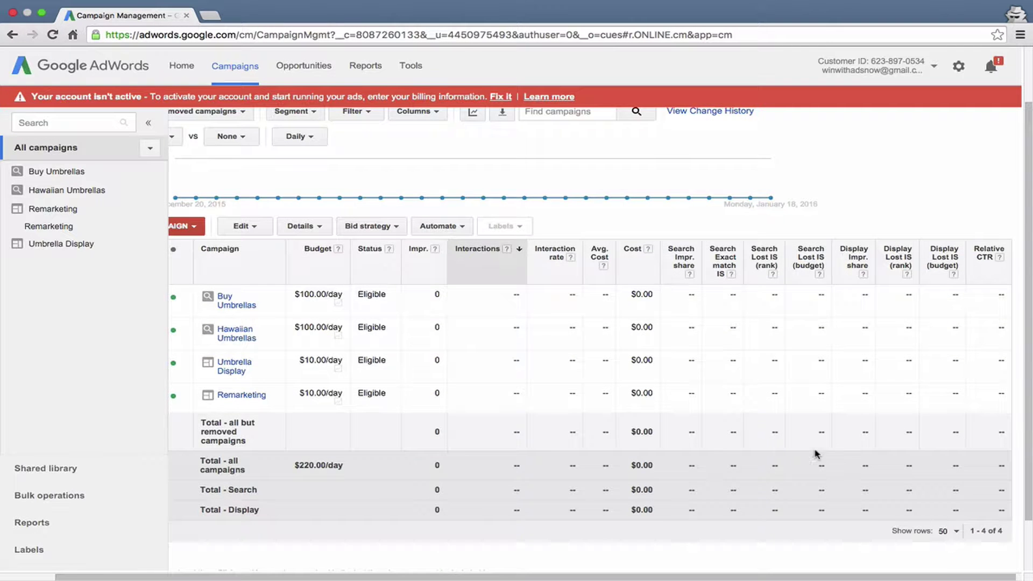
{"action": "scroll", "coordinate": [815, 453], "scroll_direction": "up", "scroll_amount": 2}
{"action": "scroll", "coordinate": [814, 453], "scroll_direction": "up", "scroll_amount": 1}
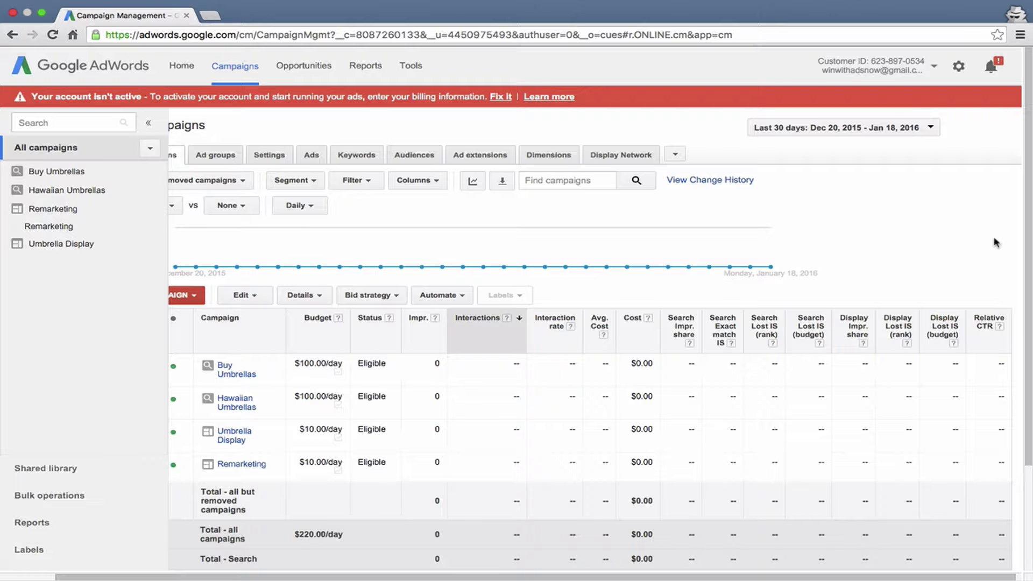
Step: Remove all competitive metrics columns, from Relative CTR back to Search Impr. share, from the campaigns table and apply the column set
{"action": "left_click", "coordinate": [424, 181]}
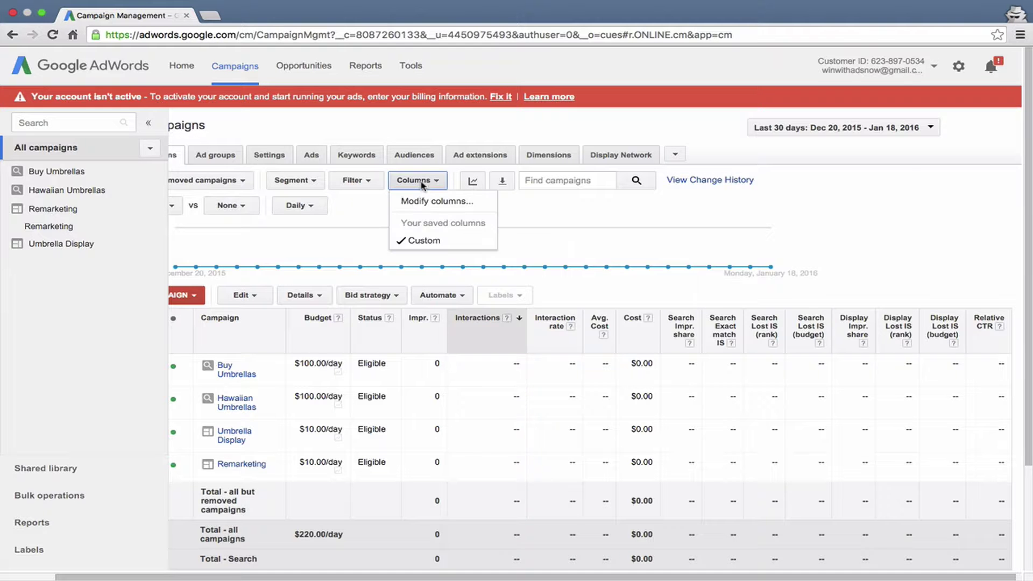
{"action": "left_click", "coordinate": [424, 202]}
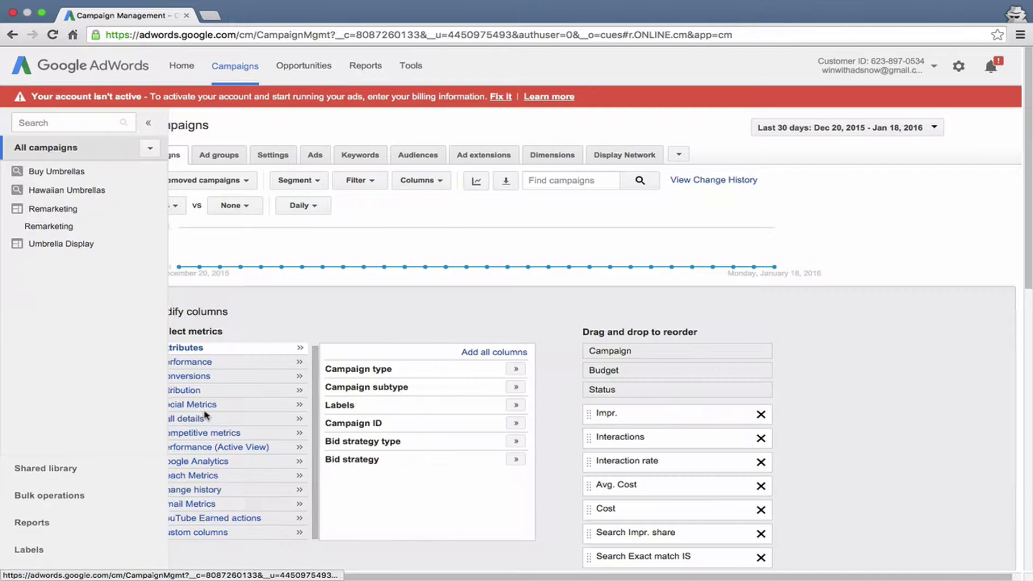
{"action": "left_click", "coordinate": [247, 434]}
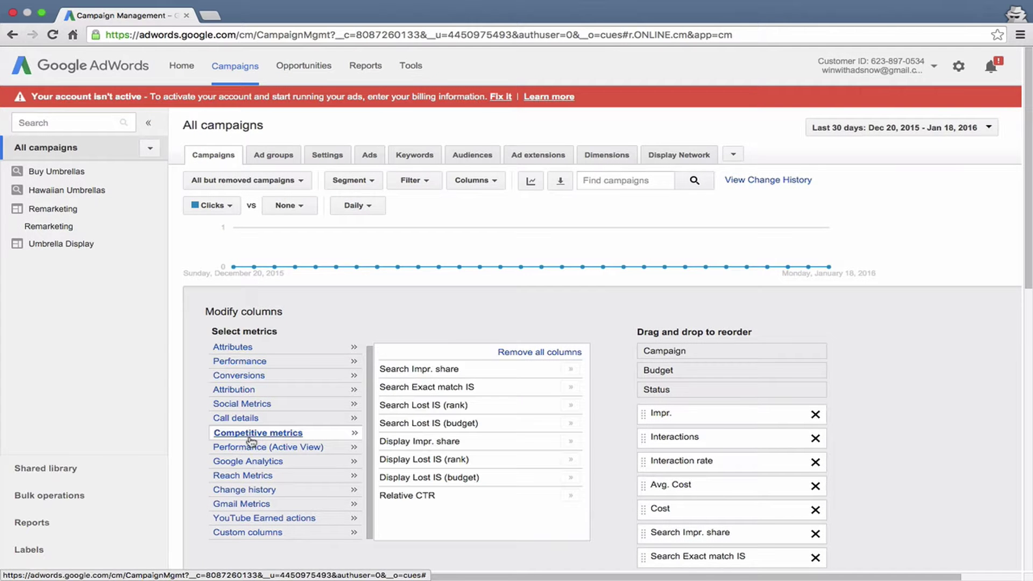
{"action": "scroll", "coordinate": [552, 396], "scroll_direction": "down", "scroll_amount": 3}
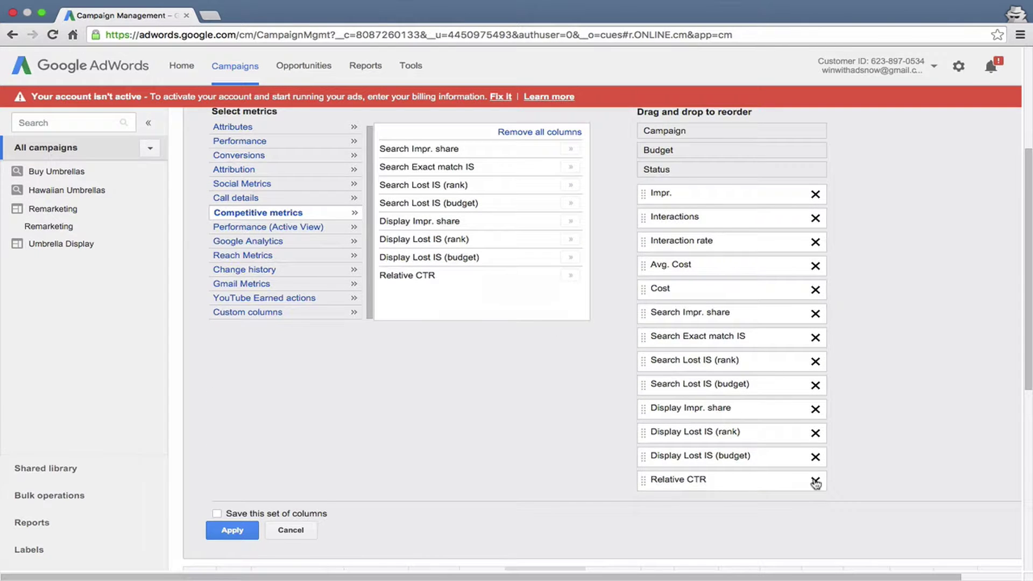
{"action": "left_click", "coordinate": [815, 479]}
{"action": "left_click", "coordinate": [816, 457]}
{"action": "left_click", "coordinate": [816, 434]}
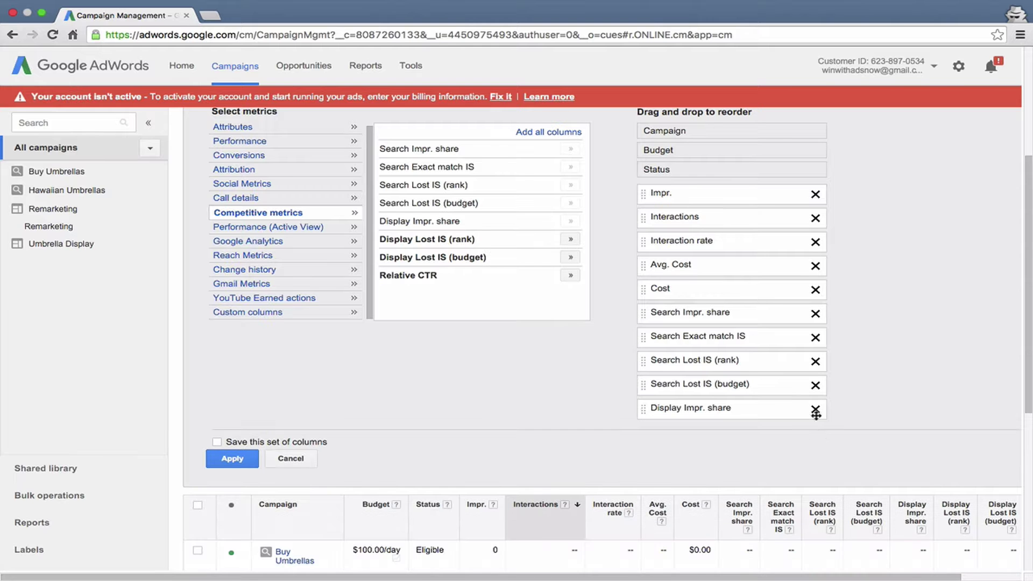
{"action": "left_click", "coordinate": [815, 410]}
{"action": "left_click", "coordinate": [815, 385]}
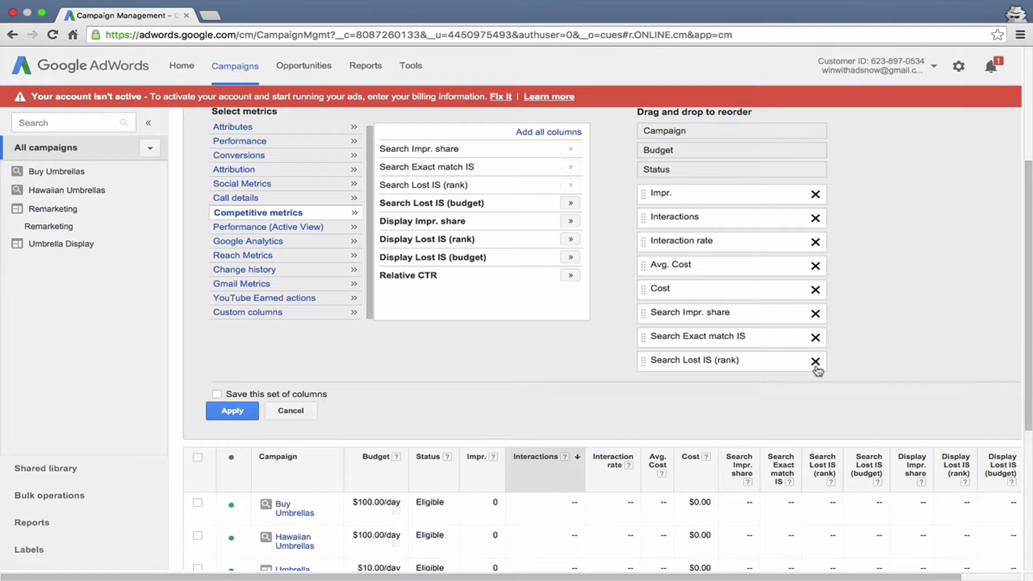
{"action": "left_click", "coordinate": [815, 361]}
{"action": "left_click", "coordinate": [815, 338]}
{"action": "left_click", "coordinate": [816, 314]}
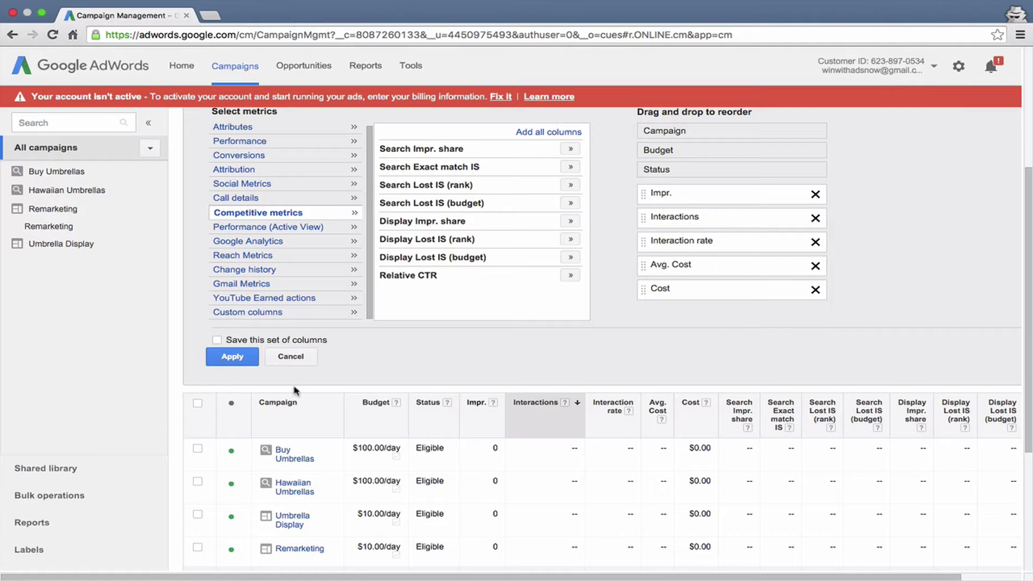
{"action": "left_click", "coordinate": [220, 357]}
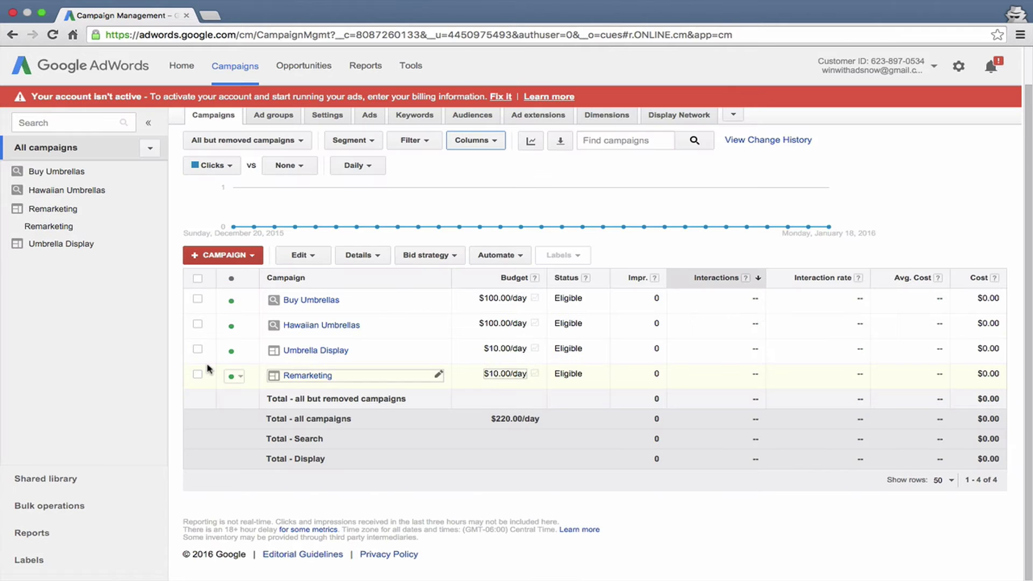